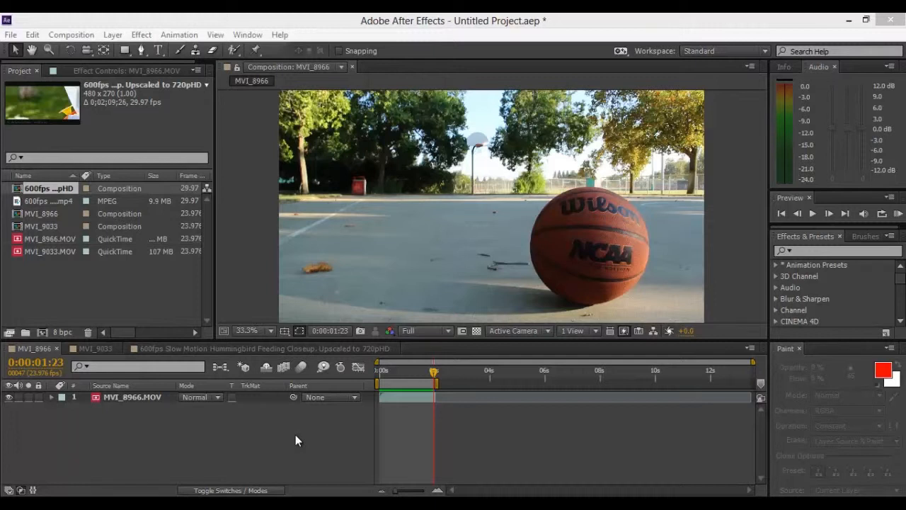
Step: Apply Warp Stabilizer VFX to the MVI_8966.MOV layer and analyze the clip
{"action": "key", "text": "KP_0"}
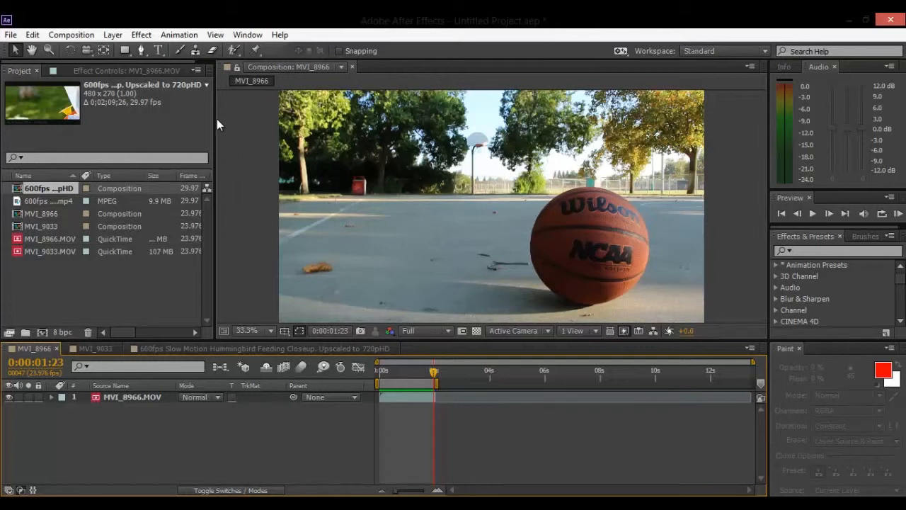
{"action": "left_click", "coordinate": [180, 34]}
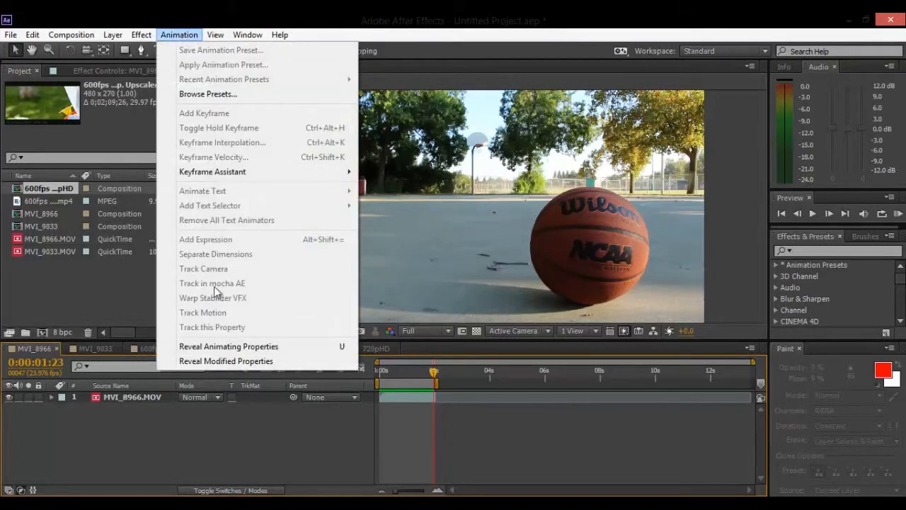
{"action": "left_click", "coordinate": [159, 461]}
{"action": "left_click", "coordinate": [138, 400]}
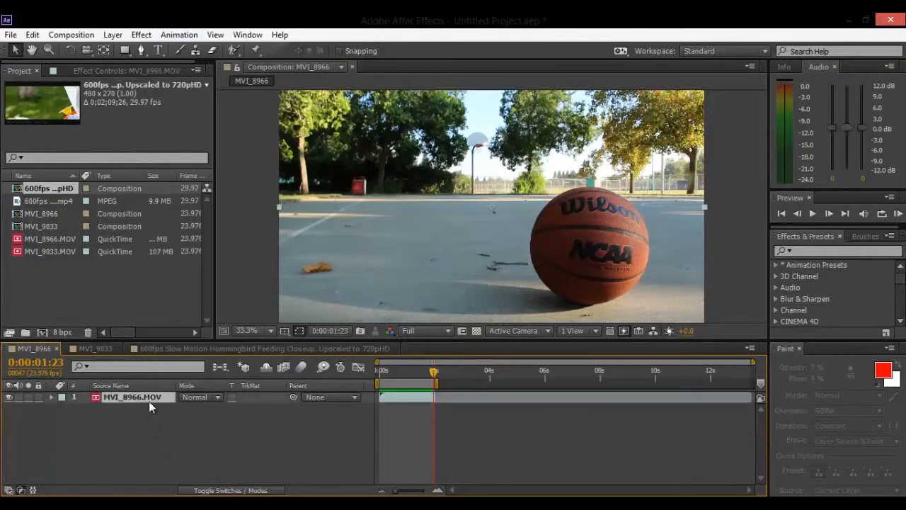
{"action": "left_click", "coordinate": [177, 34]}
{"action": "key", "text": "Right"}
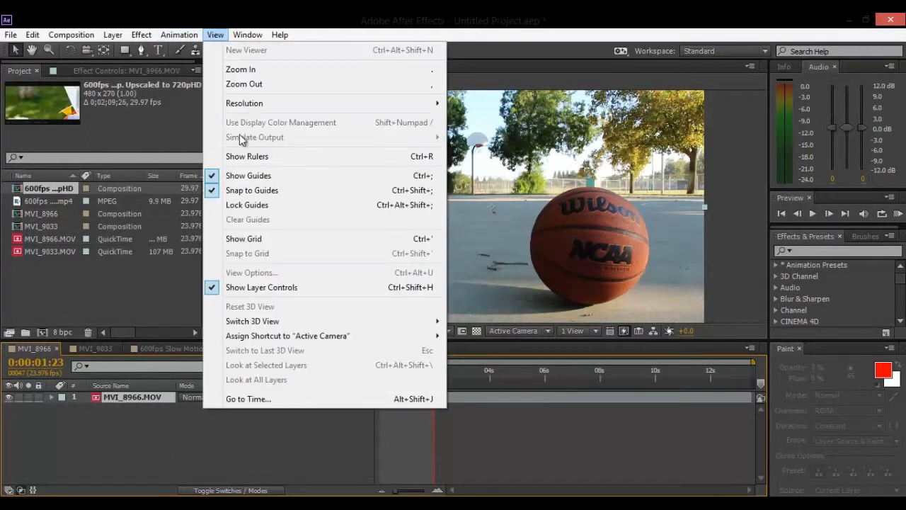
{"action": "mouse_move", "coordinate": [183, 35]}
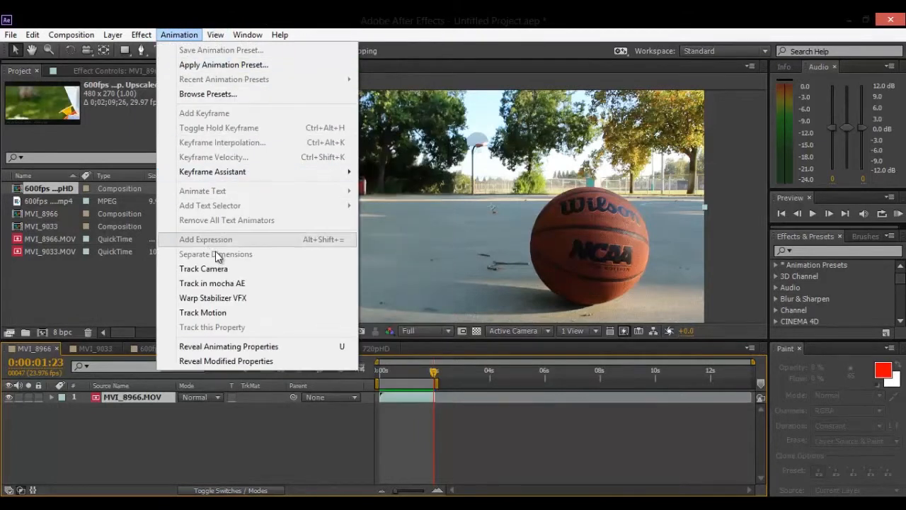
{"action": "left_click", "coordinate": [228, 299]}
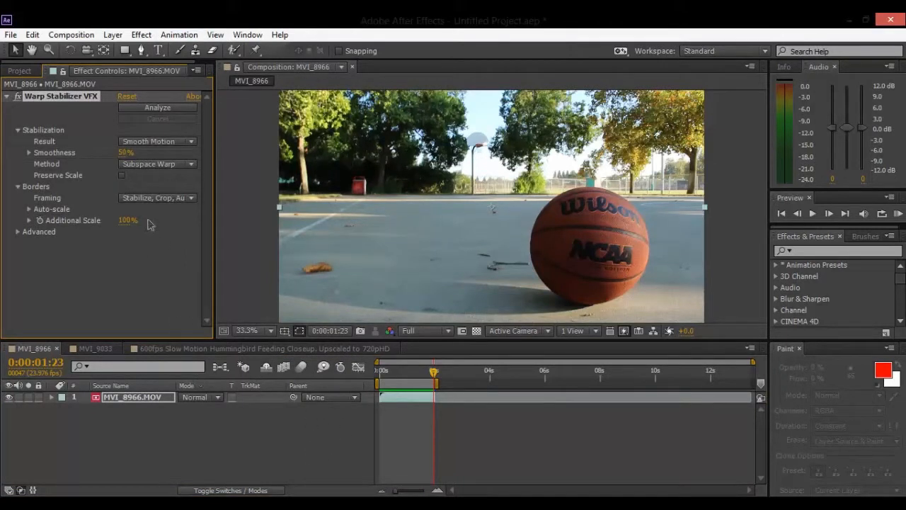
{"action": "left_click", "coordinate": [154, 109]}
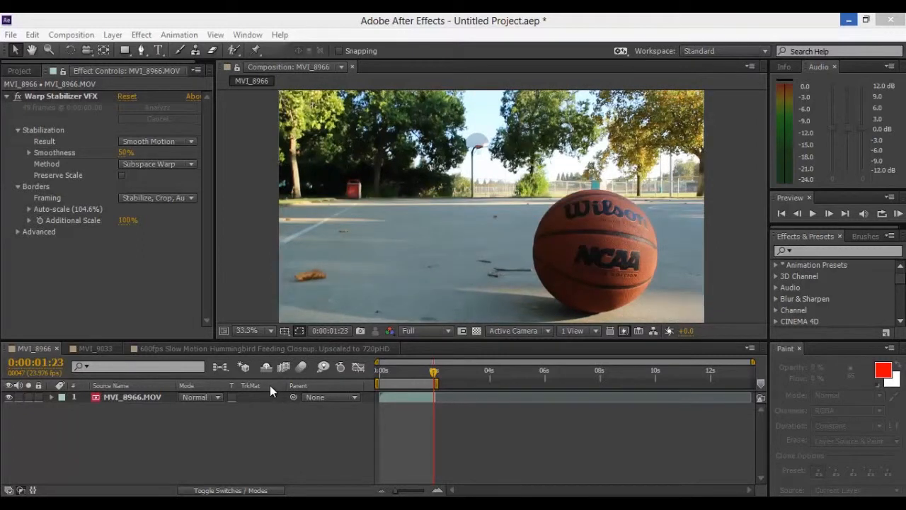
Step: Show the stabilizer's track points, turn on auto-deleting points across time, and set the track point size to 394%
{"action": "left_click", "coordinate": [17, 232]}
{"action": "scroll", "coordinate": [42, 234], "scroll_direction": "down", "scroll_amount": 2}
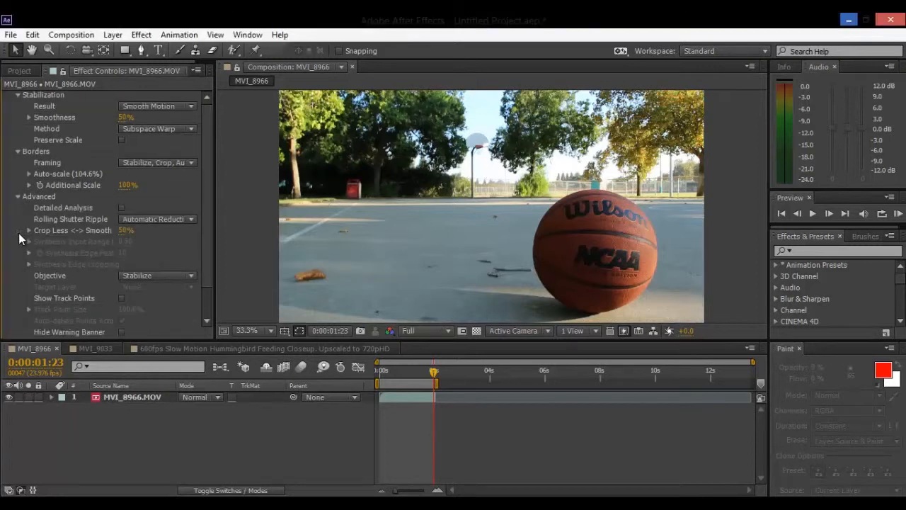
{"action": "left_click", "coordinate": [121, 298]}
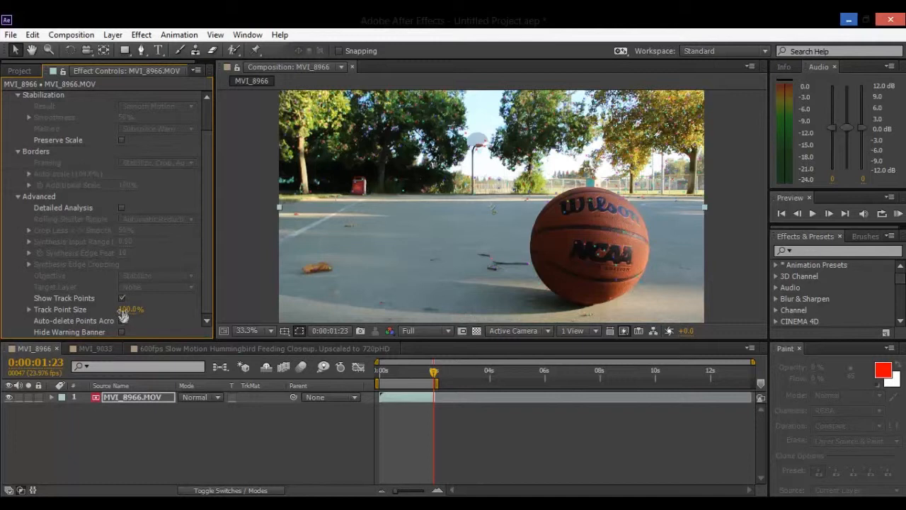
{"action": "left_click", "coordinate": [121, 321]}
{"action": "left_click_drag", "start_coordinate": [128, 310], "coordinate": [238, 310]}
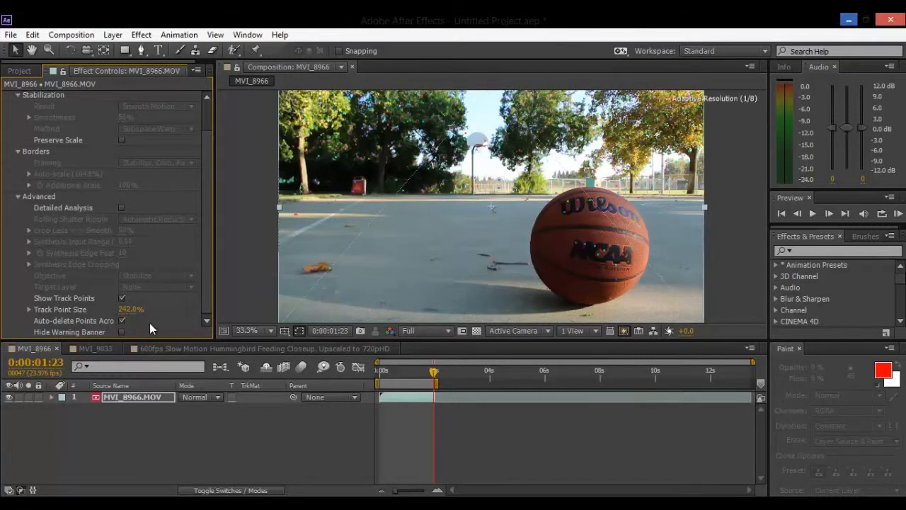
{"action": "left_click_drag", "start_coordinate": [131, 310], "coordinate": [220, 310]}
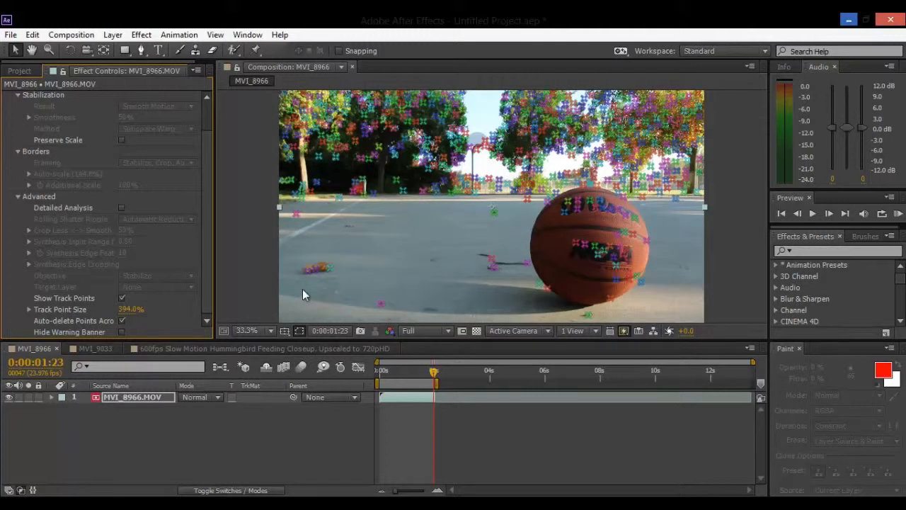
Step: Delete the track points on the trees and court around the basketball, and hide the track points
{"action": "mouse_move", "coordinate": [328, 284]}
{"action": "left_mouse_down"}
{"action": "mouse_move", "coordinate": [464, 191]}
{"action": "mouse_move", "coordinate": [592, 157]}
{"action": "mouse_move", "coordinate": [665, 111]}
{"action": "left_mouse_up"}
{"action": "mouse_move", "coordinate": [309, 86]}
{"action": "left_mouse_down"}
{"action": "mouse_move", "coordinate": [268, 177]}
{"action": "mouse_move", "coordinate": [315, 264]}
{"action": "mouse_move", "coordinate": [336, 277]}
{"action": "left_mouse_up"}
{"action": "key", "text": "Delete"}
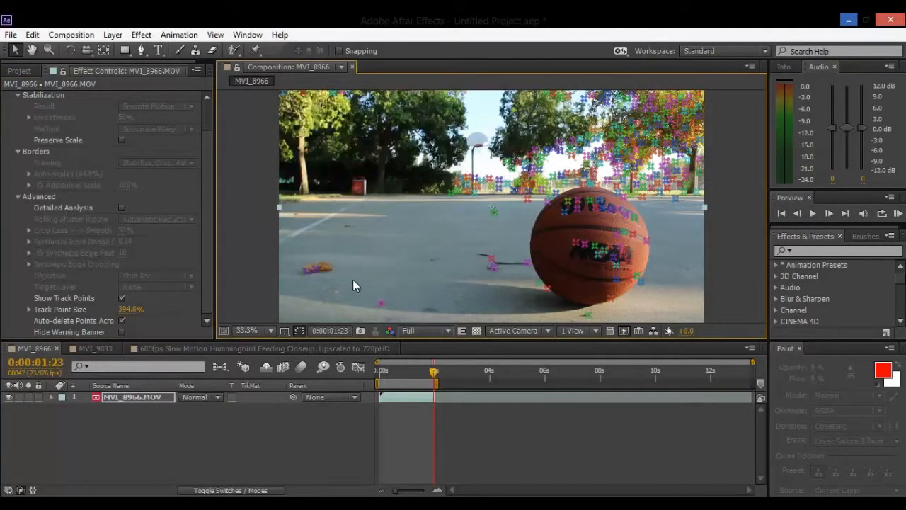
{"action": "mouse_move", "coordinate": [283, 289]}
{"action": "left_mouse_down"}
{"action": "mouse_move", "coordinate": [351, 327]}
{"action": "mouse_move", "coordinate": [394, 326]}
{"action": "mouse_move", "coordinate": [409, 304]}
{"action": "left_mouse_up"}
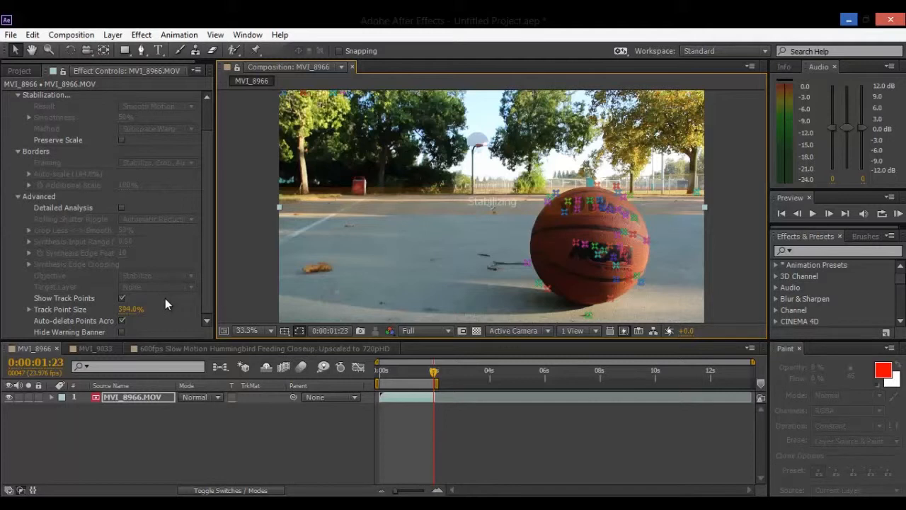
{"action": "left_click", "coordinate": [122, 299]}
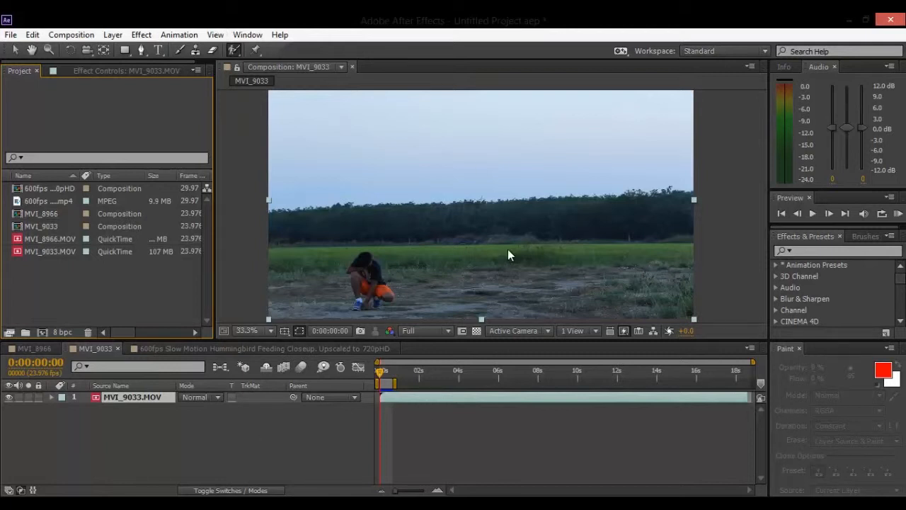
Step: Open the MVI_9033.MOV layer for editing and select the landscape below the sky with the Roto Brush tool
{"action": "double_click", "coordinate": [407, 188]}
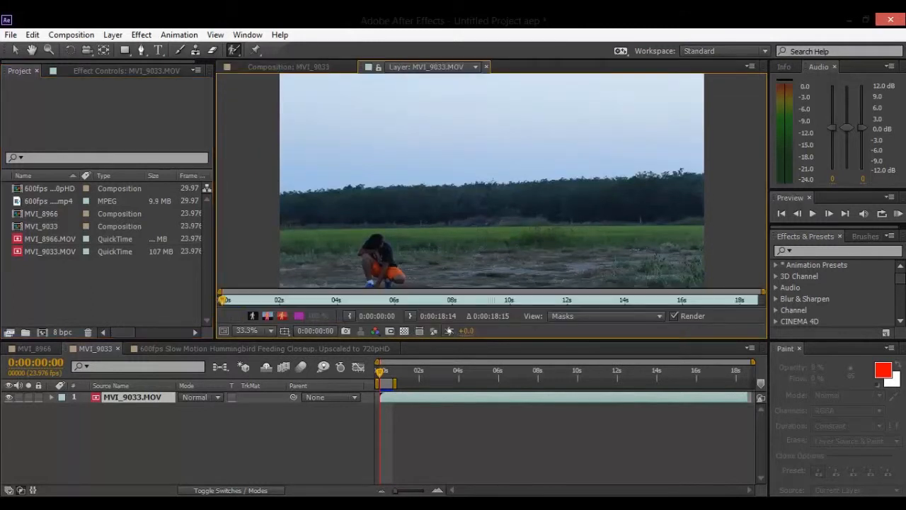
{"action": "left_click", "coordinate": [235, 49]}
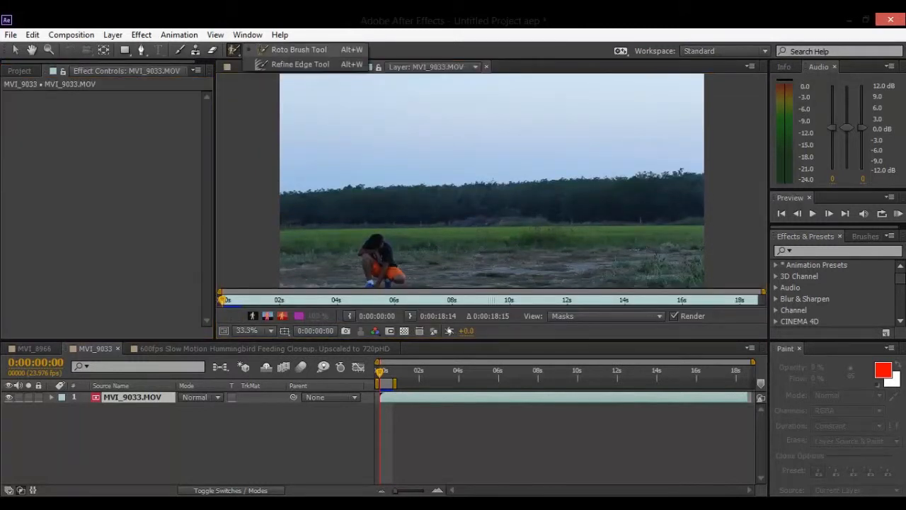
{"action": "left_click", "coordinate": [299, 49]}
{"action": "mouse_move", "coordinate": [280, 202]}
{"action": "left_mouse_down"}
{"action": "mouse_move", "coordinate": [701, 187]}
{"action": "mouse_move", "coordinate": [700, 283]}
{"action": "mouse_move", "coordinate": [289, 276]}
{"action": "mouse_move", "coordinate": [288, 208]}
{"action": "left_mouse_up"}
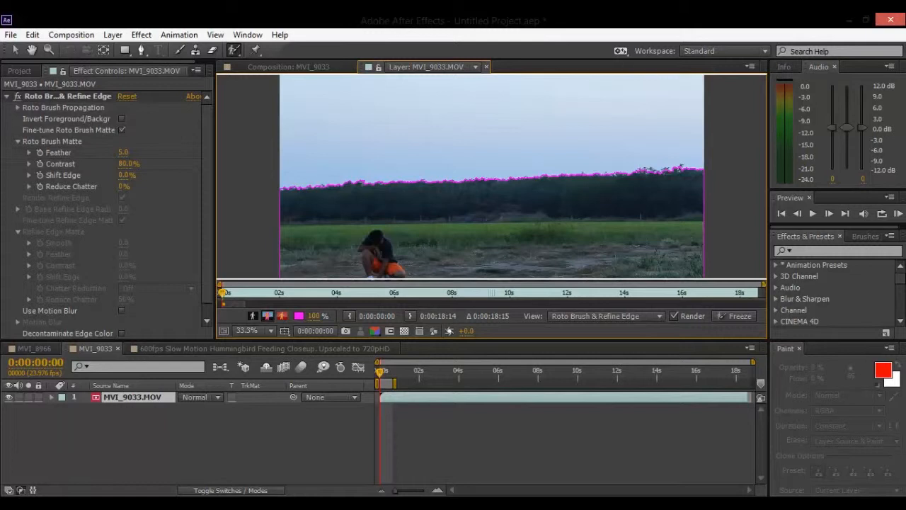
Step: Paint along the whole treeline with the Refine Edge tool and return to the MVI_9033 composition view
{"action": "left_click_drag", "start_coordinate": [234, 50], "coordinate": [269, 66]}
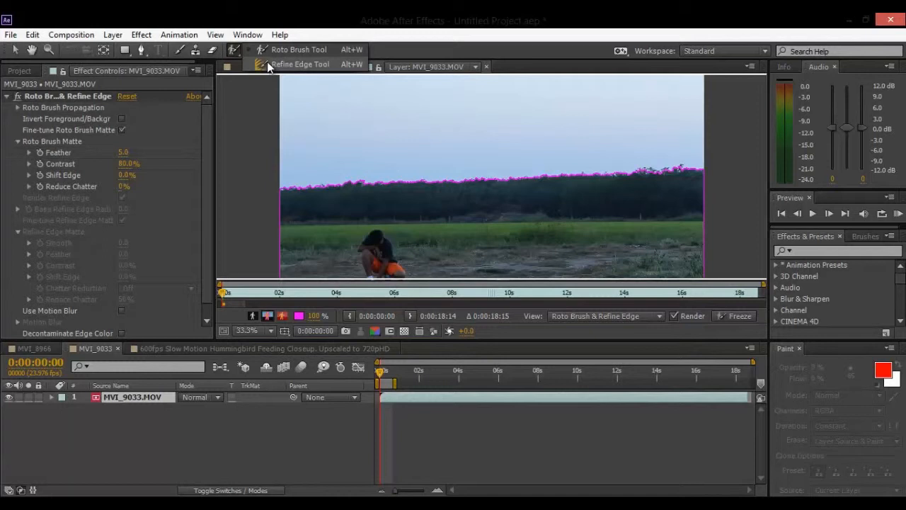
{"action": "left_click", "coordinate": [267, 62]}
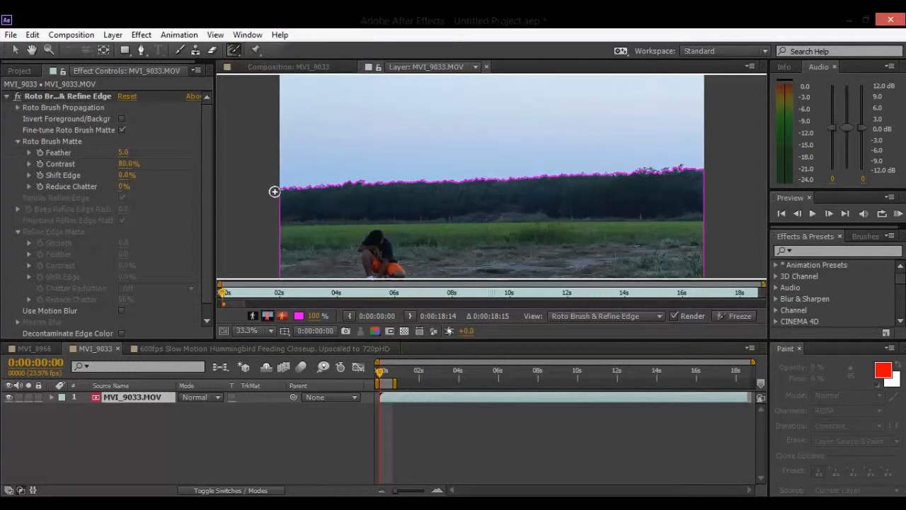
{"action": "mouse_move", "coordinate": [285, 188]}
{"action": "left_mouse_down"}
{"action": "mouse_move", "coordinate": [620, 176]}
{"action": "mouse_move", "coordinate": [679, 164]}
{"action": "mouse_move", "coordinate": [708, 170]}
{"action": "left_mouse_up"}
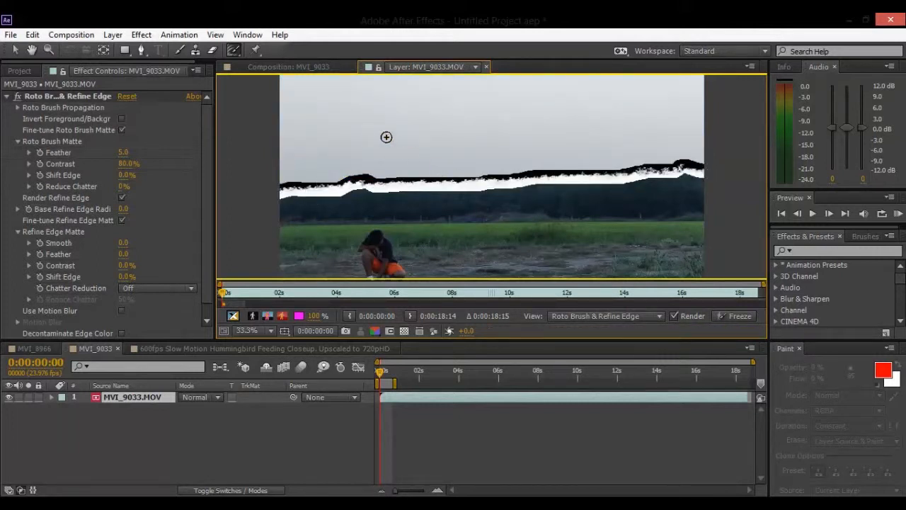
{"action": "left_click", "coordinate": [293, 70]}
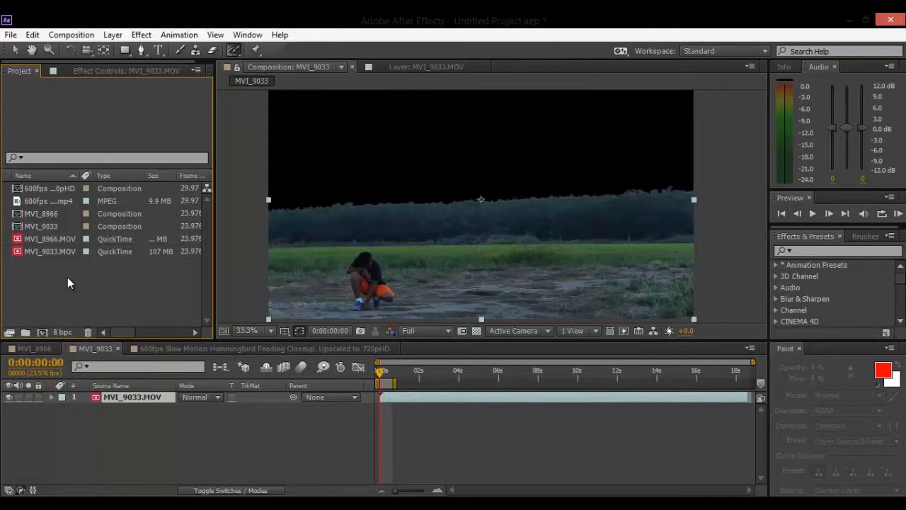
Step: Import the stormy-sky_00435593 JPEG as footage and place it beneath the MVI_9033.MOV layer
{"action": "right_click", "coordinate": [67, 277]}
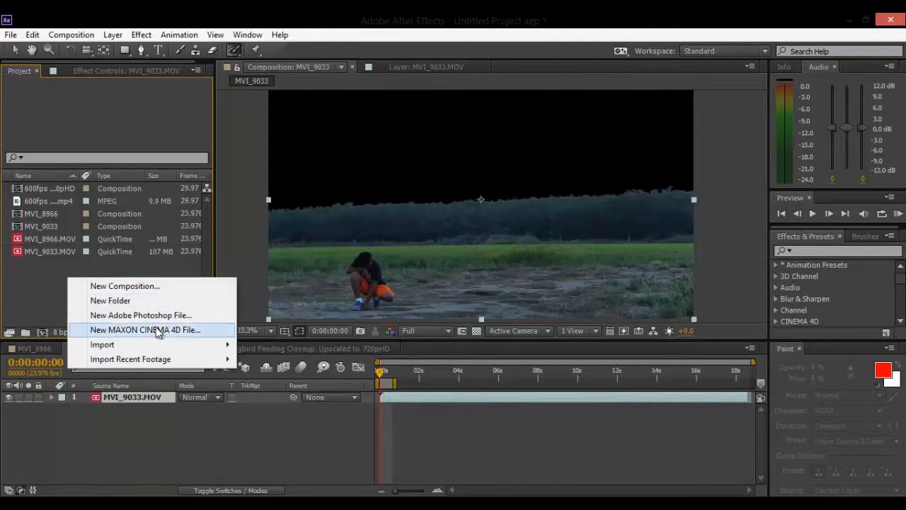
{"action": "mouse_move", "coordinate": [192, 345]}
{"action": "left_click", "coordinate": [263, 345]}
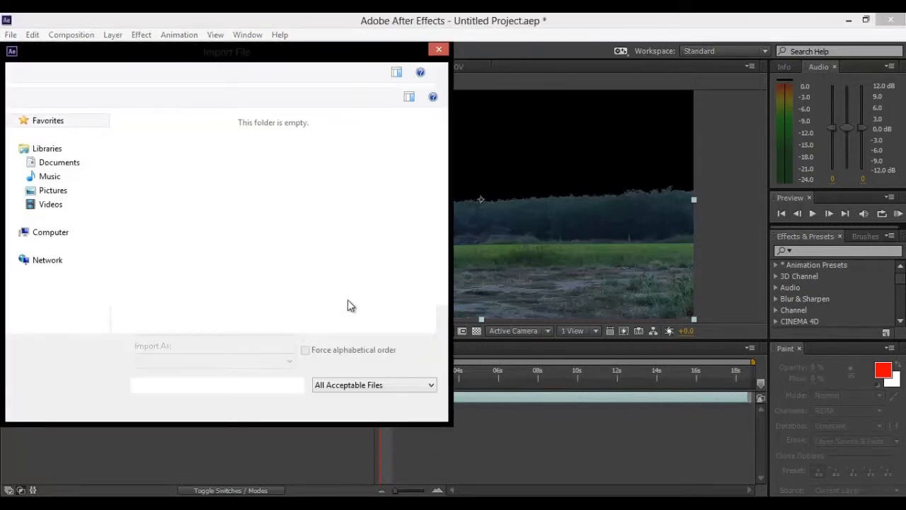
{"action": "left_click", "coordinate": [396, 186]}
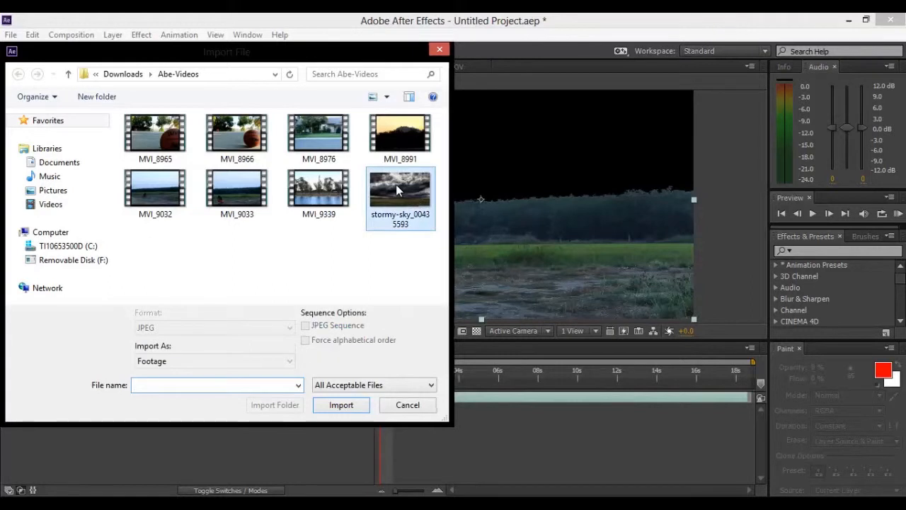
{"action": "left_click", "coordinate": [348, 404]}
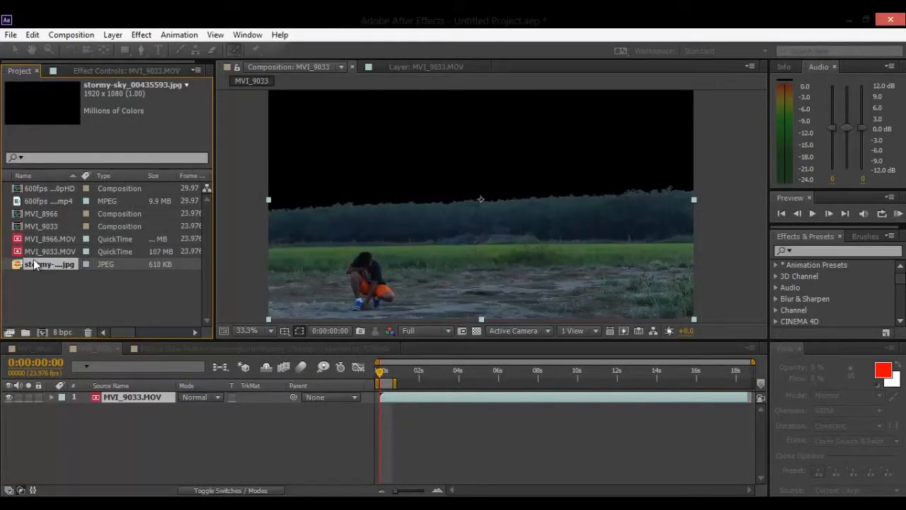
{"action": "left_click_drag", "start_coordinate": [32, 266], "coordinate": [138, 430]}
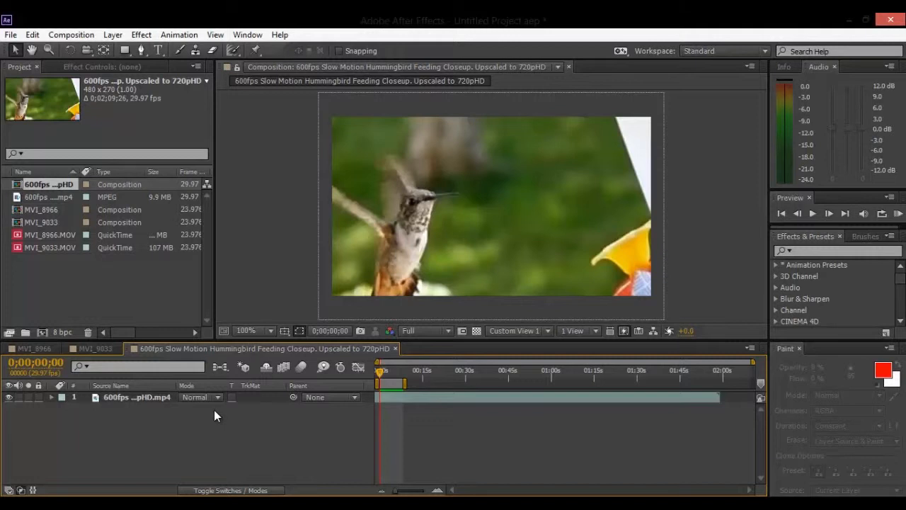
Step: Preview the hummingbird composition, find the effect with the search "pixel m", and apply Pixel Motion Blur to the clip
{"action": "key", "text": "KP_0"}
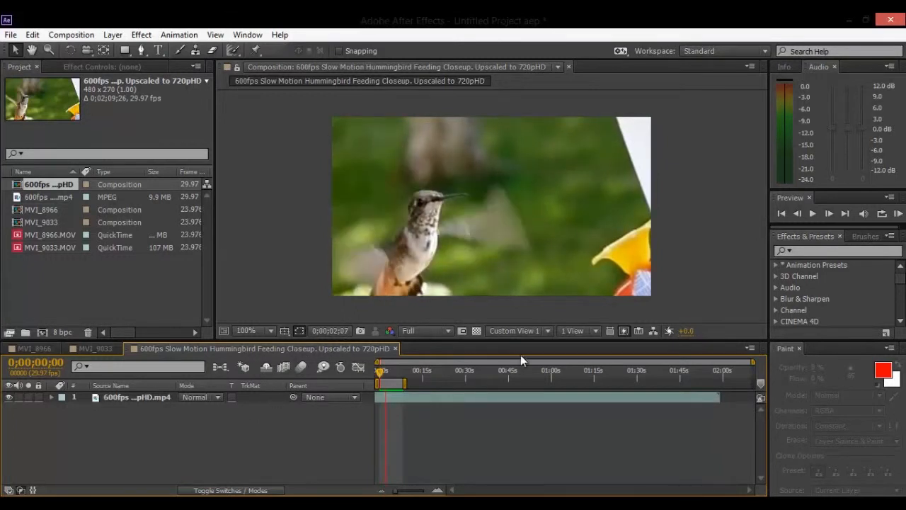
{"action": "key", "text": "space"}
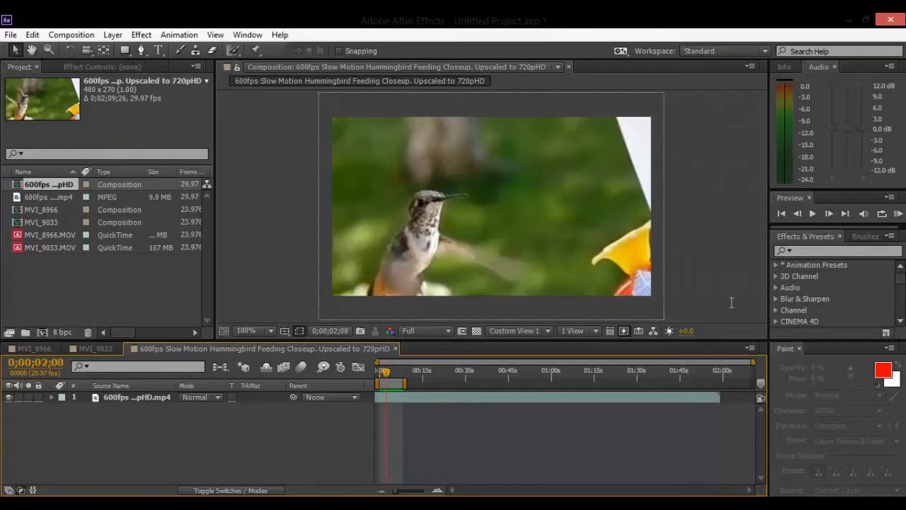
{"action": "left_click", "coordinate": [813, 250]}
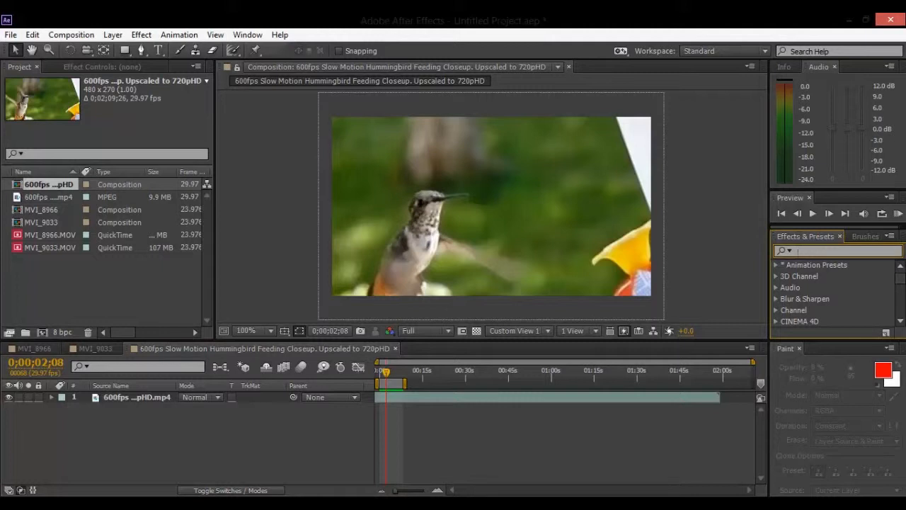
{"action": "type", "text": "pixel m"}
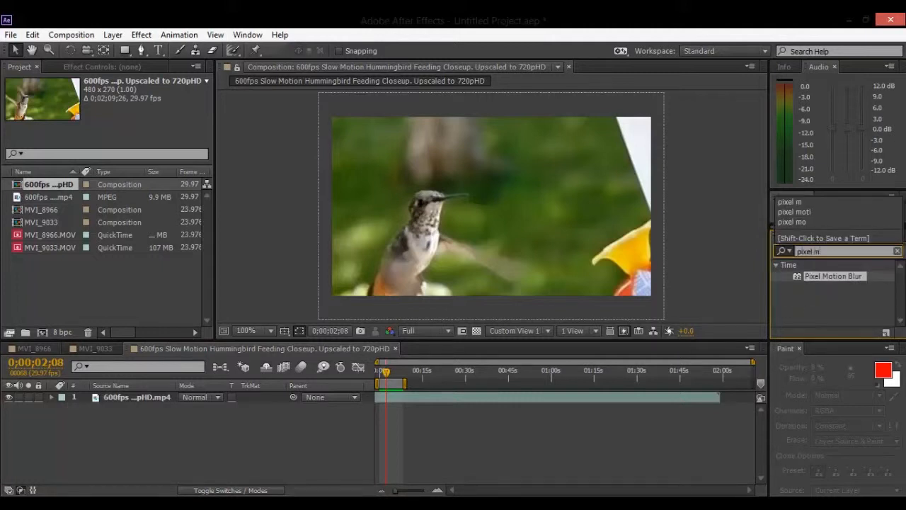
{"action": "left_click", "coordinate": [797, 275]}
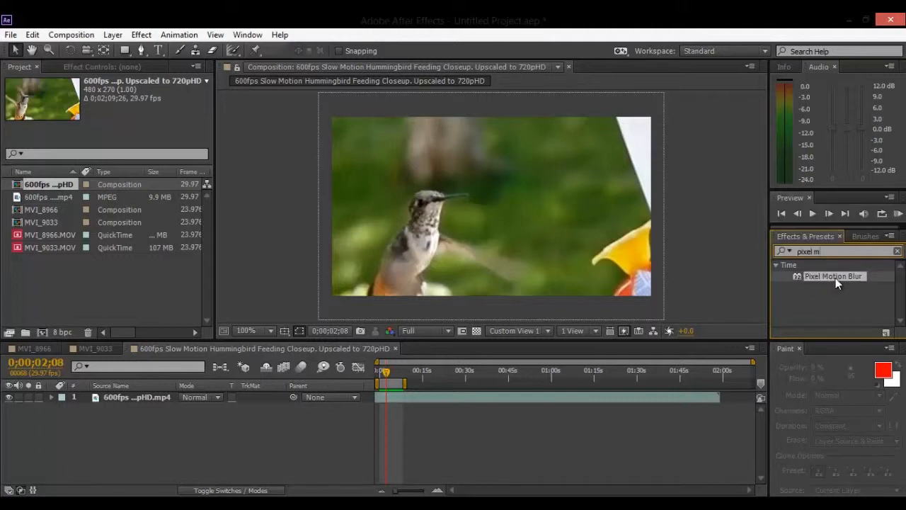
{"action": "left_click_drag", "start_coordinate": [827, 278], "coordinate": [461, 237]}
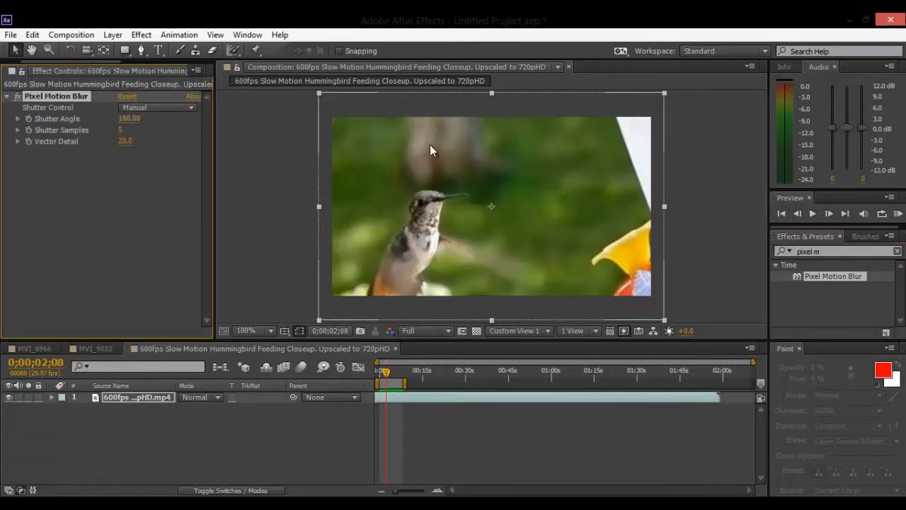
Step: Set the Pixel Motion Blur shutter angle to 276 and preview the hummingbird composition
{"action": "key", "text": "Tab"}
{"action": "type", "text": "280"}
{"action": "key", "text": "Return"}
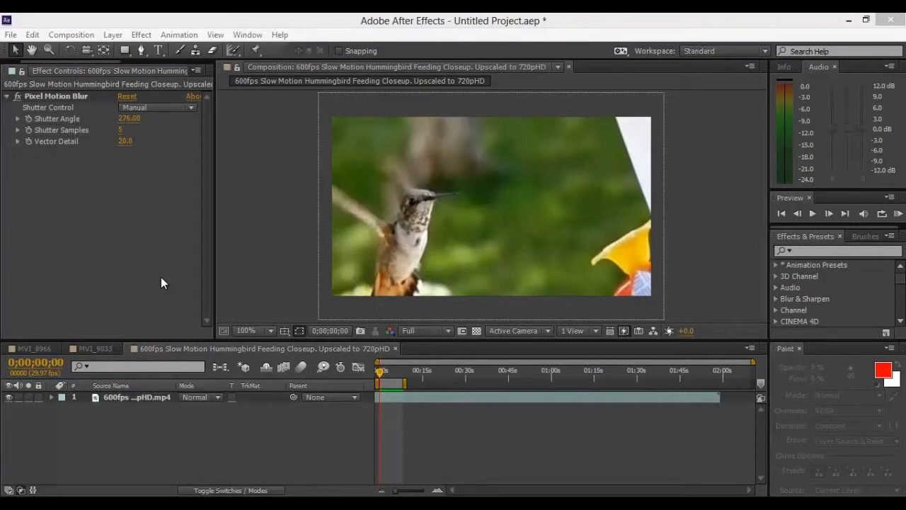
{"action": "left_click", "coordinate": [175, 239]}
{"action": "key", "text": "space"}
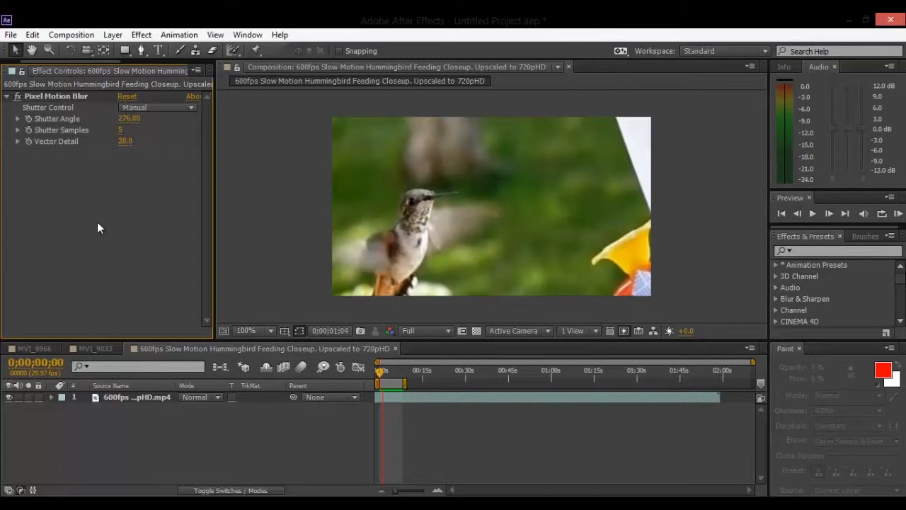
{"action": "key", "text": "space"}
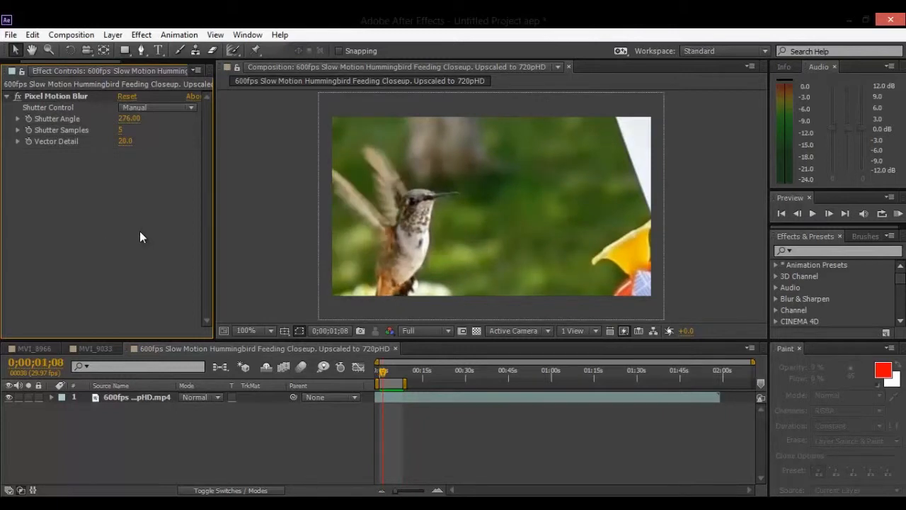